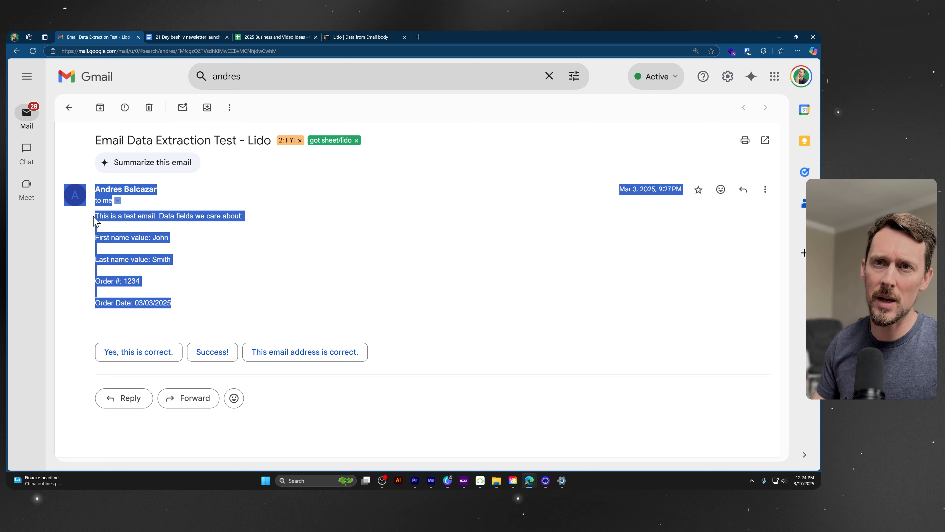
Step: Examine the first name, last name, order number and order date fields in the test email's body
left_click(126, 233)
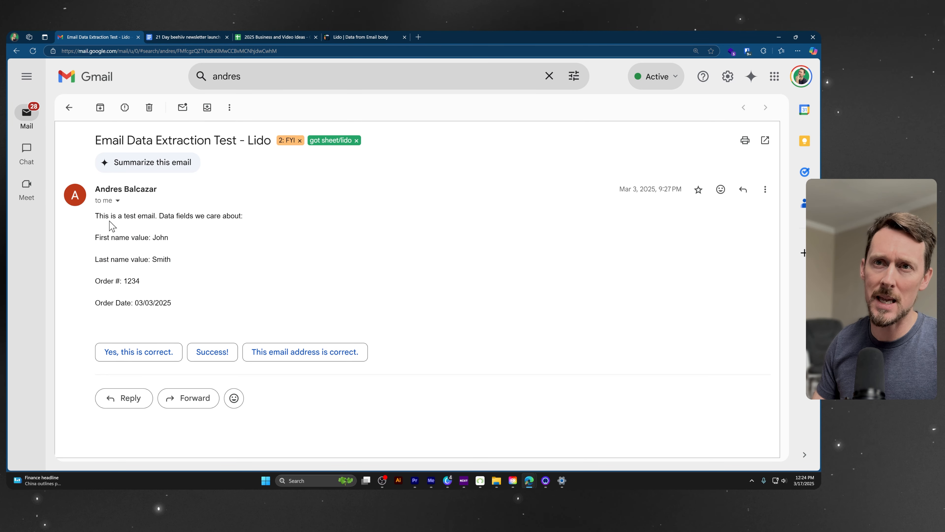
left_click_drag(96, 238, 169, 240)
left_click_drag(98, 260, 140, 282)
left_click_drag(96, 303, 180, 314)
left_click(169, 242)
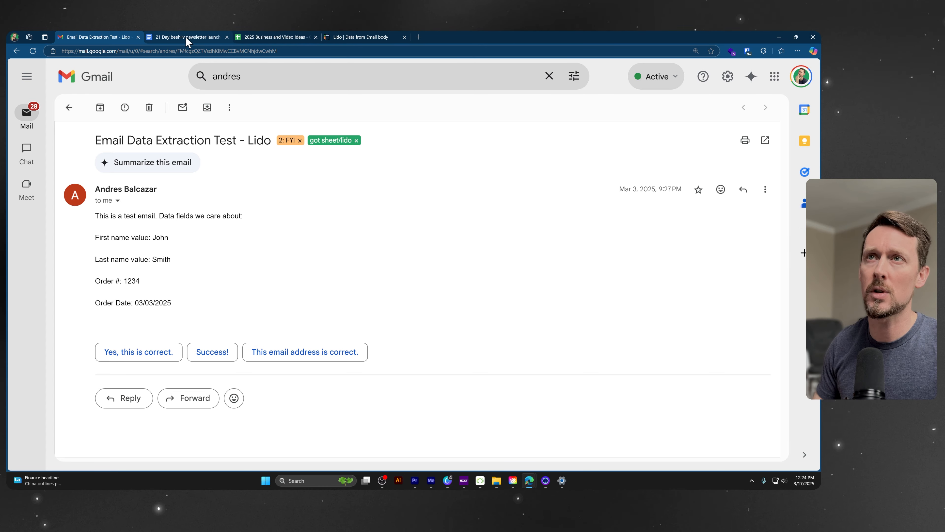
Step: Switch to the Lido spreadsheet, open the Data Extractor for email and copy its forwarding address
left_click(357, 36)
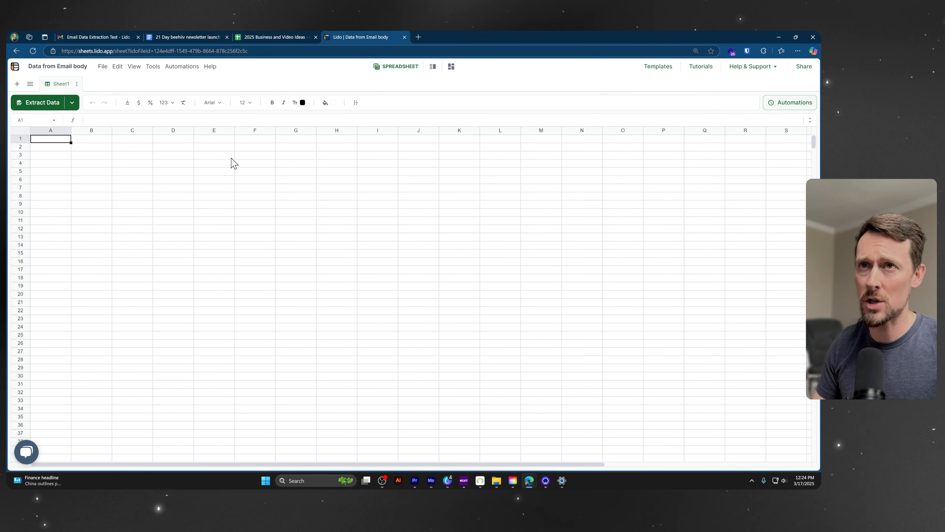
left_click(152, 67)
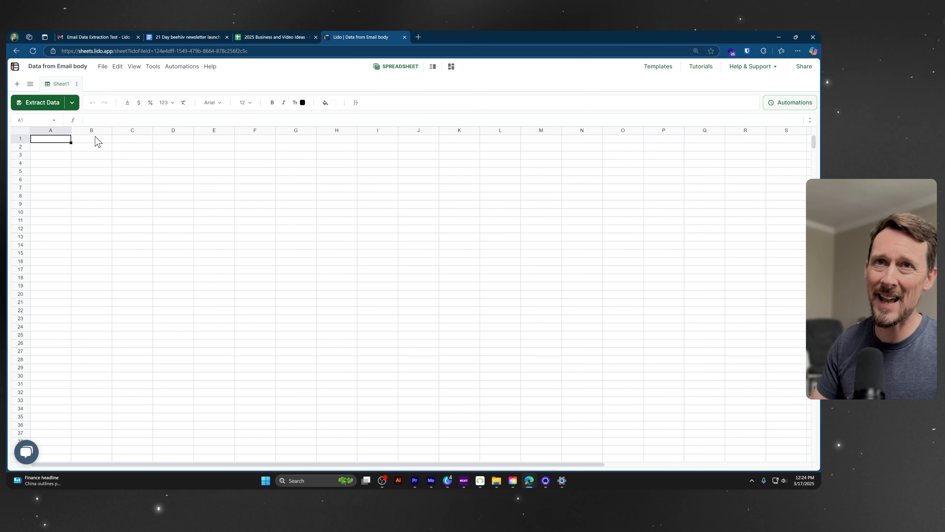
left_click(153, 67)
left_click(168, 82)
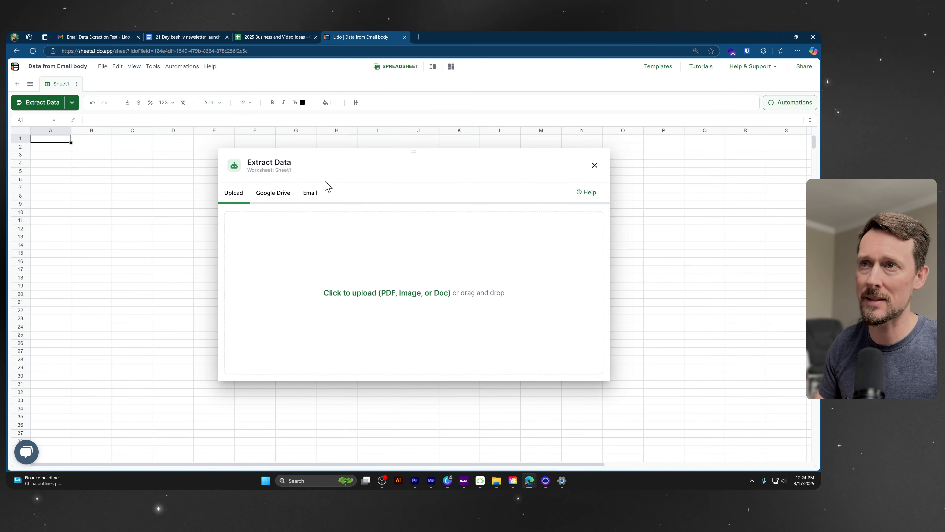
left_click(312, 192)
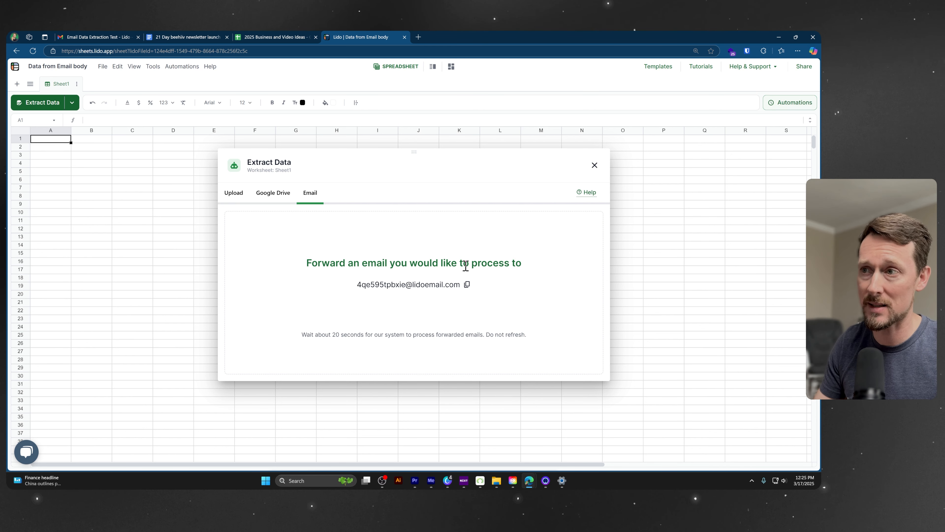
left_click(467, 285)
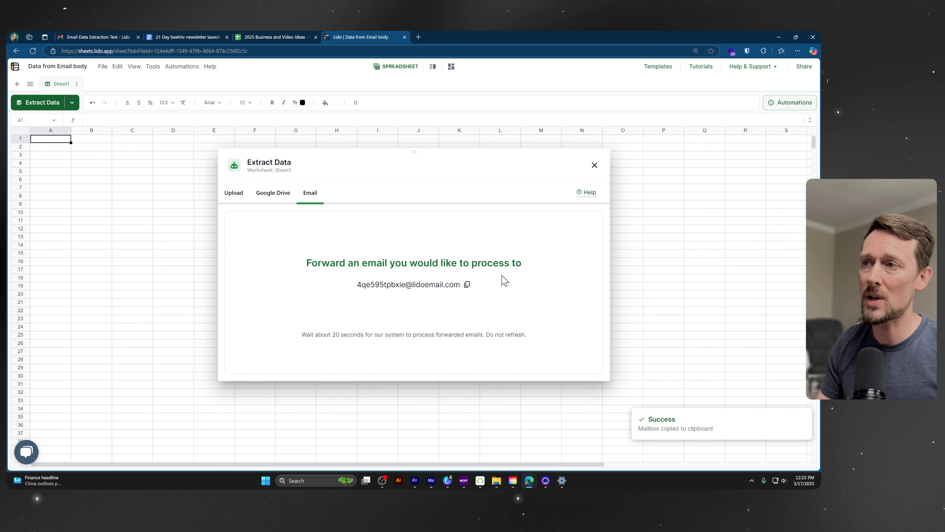
Step: Switch back to Gmail and forward the Email Data Extraction Test message to the copied Lido address
left_click(91, 36)
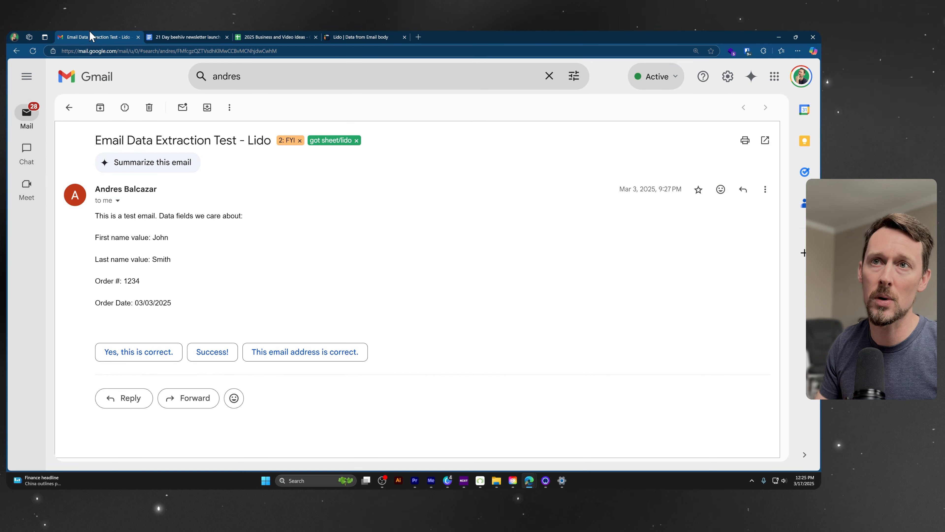
left_click(191, 398)
key("ctrl+v")
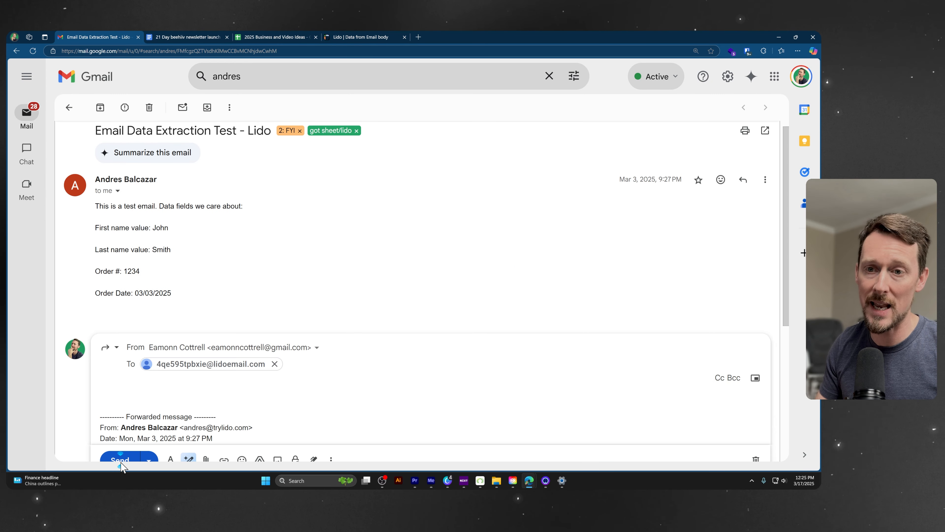
left_click(119, 462)
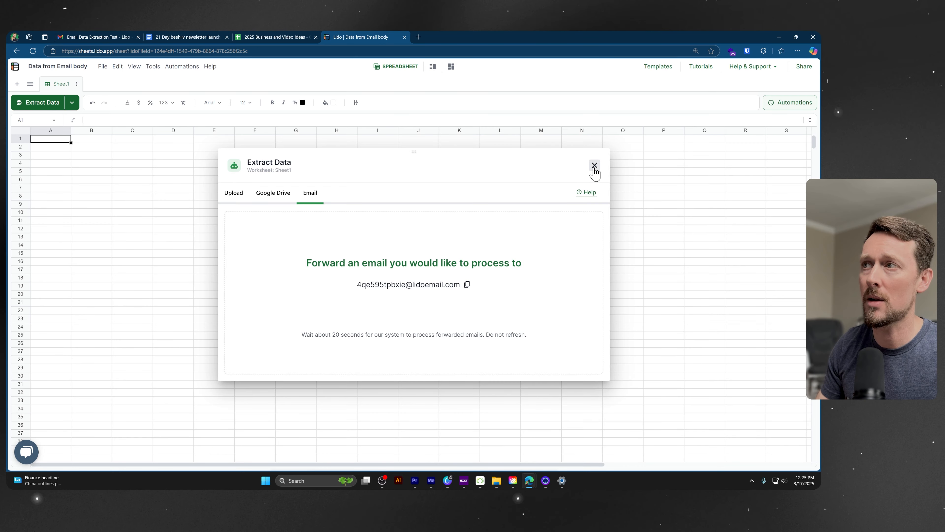
Step: Return to the Lido spreadsheet, reload it and reopen the Data Extractor for the forwarded email
left_click(33, 51)
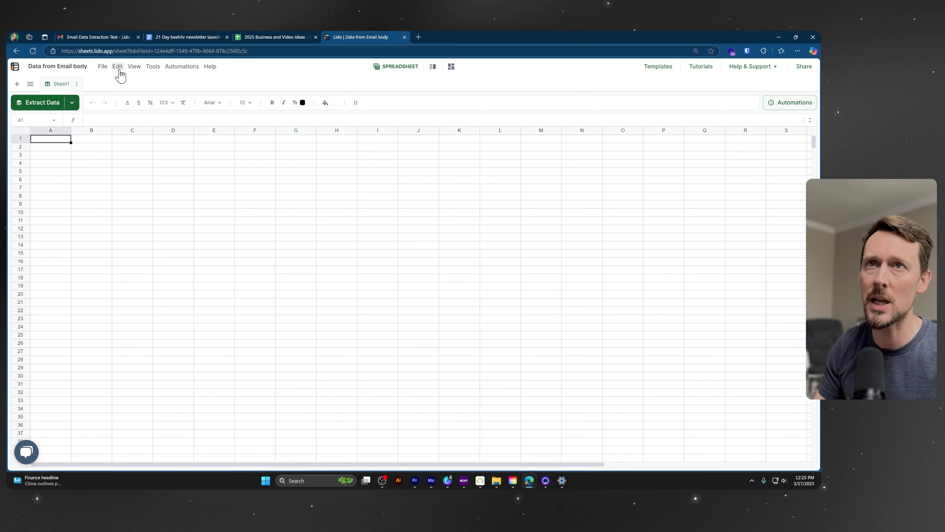
left_click(153, 66)
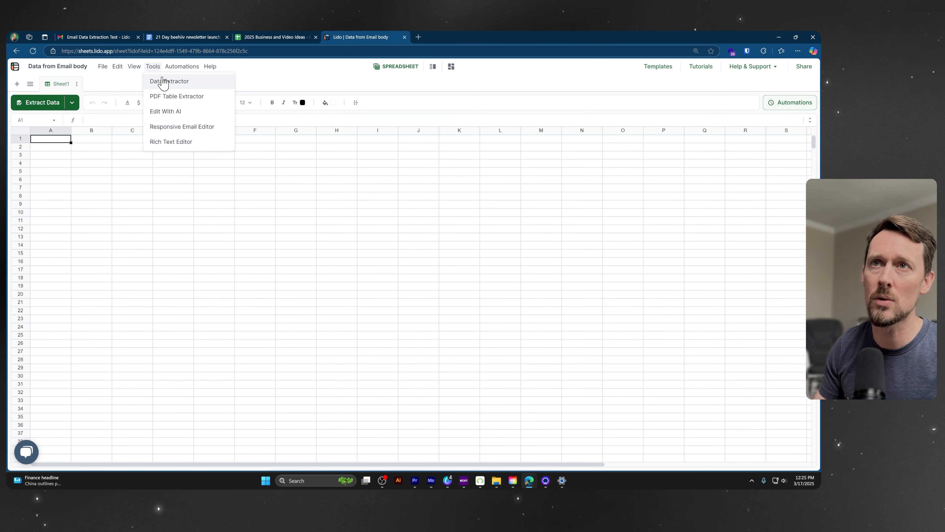
left_click(166, 79)
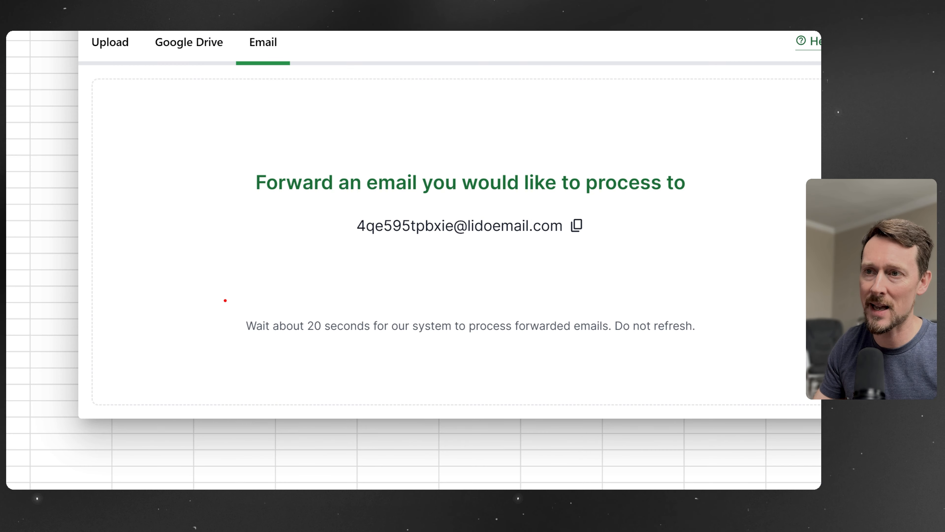
mouse_move(223, 297)
left_mouse_down()
mouse_move(587, 355)
mouse_move(718, 353)
left_mouse_up()
left_click_drag(215, 352, 96, 413)
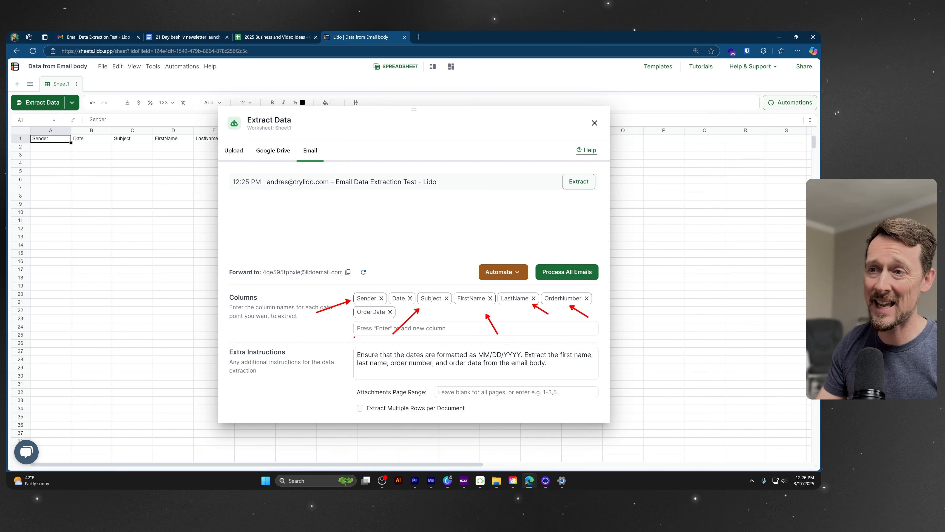
mouse_move(349, 341)
left_mouse_down()
mouse_move(482, 372)
mouse_move(604, 384)
left_mouse_up()
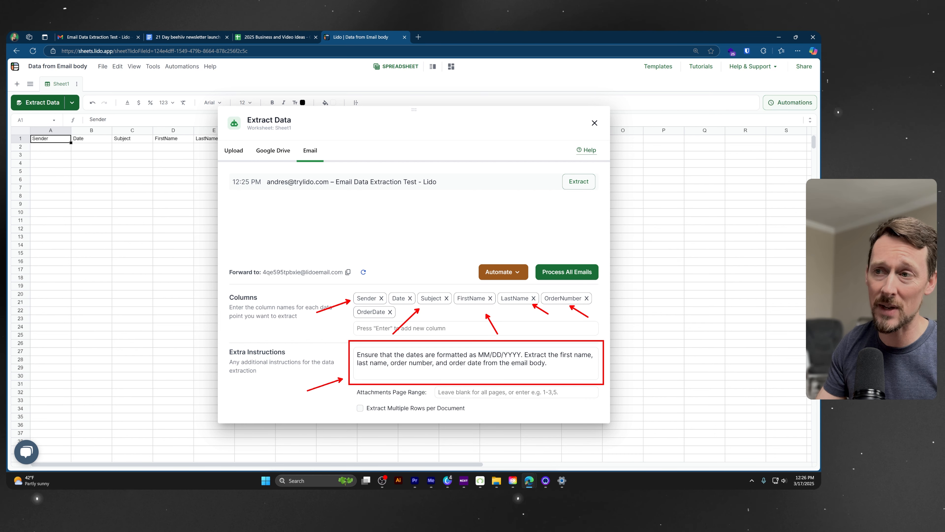
Step: Clear all text from the extraction's extra instructions
key("Escape")
key("ctrl+a")
key("BackSpace")
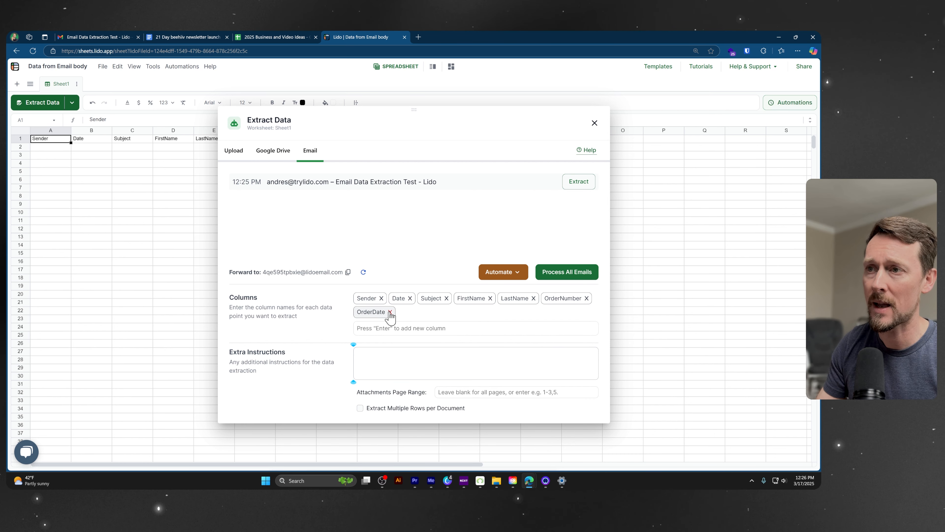
Step: Remove the Sender, Subject and Date columns from the extraction, and process all forwarded emails into the sheet
left_click(382, 298)
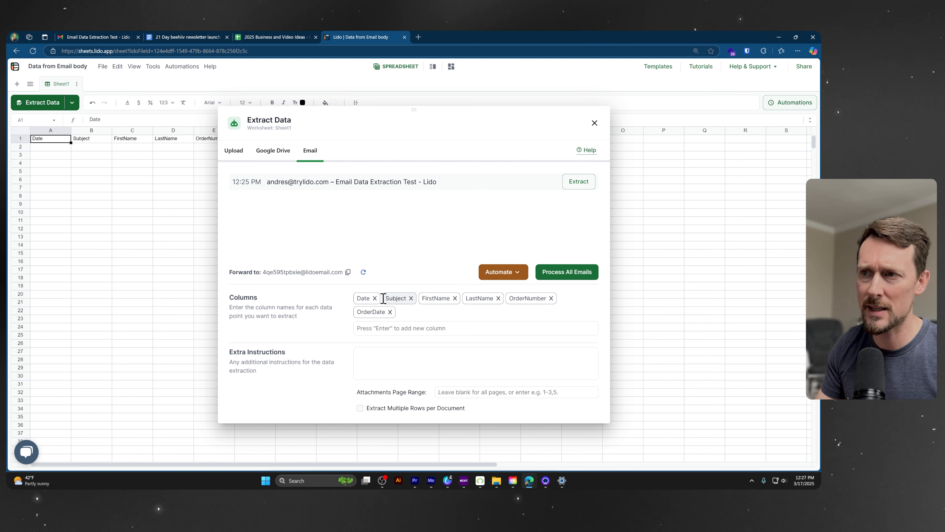
left_click(412, 299)
left_click(375, 305)
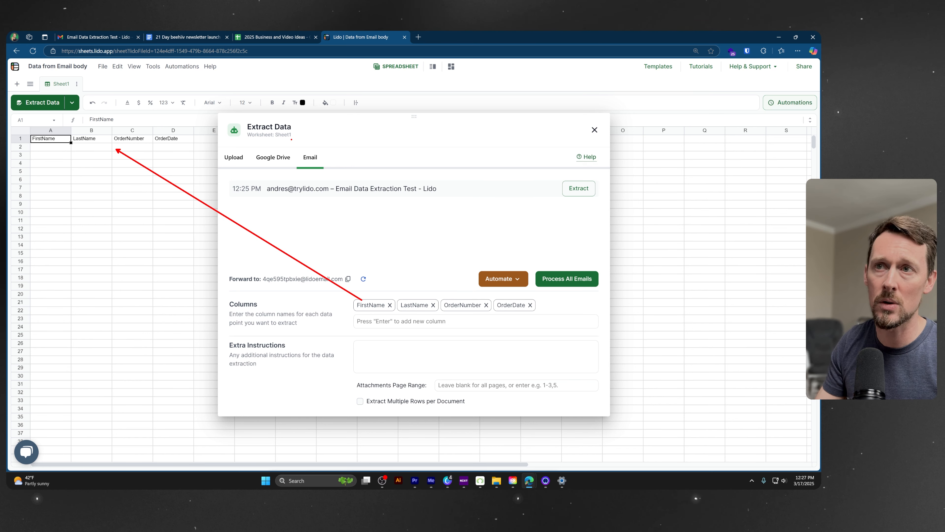
left_click(564, 279)
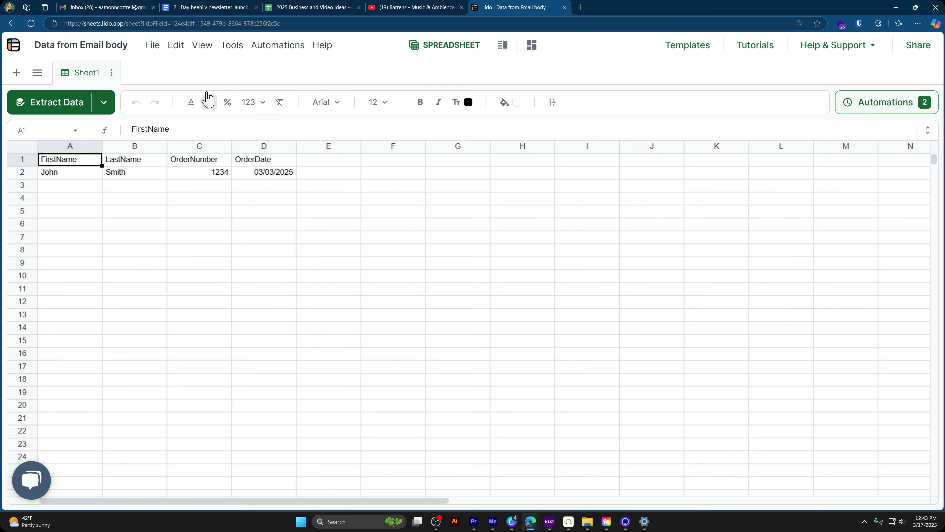
left_click(153, 46)
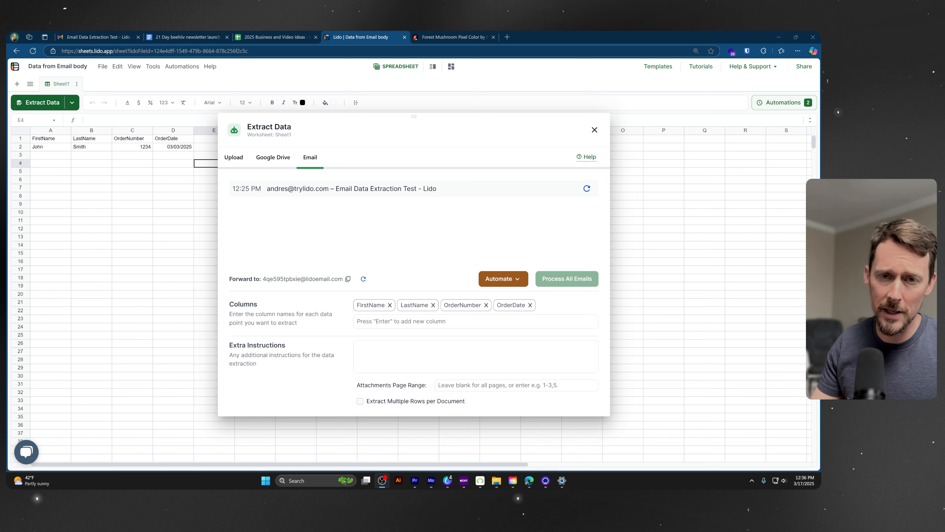
Step: Turn on automatic processing of new emails and the daily emailed CSV export in the extraction's automation settings
left_click(502, 279)
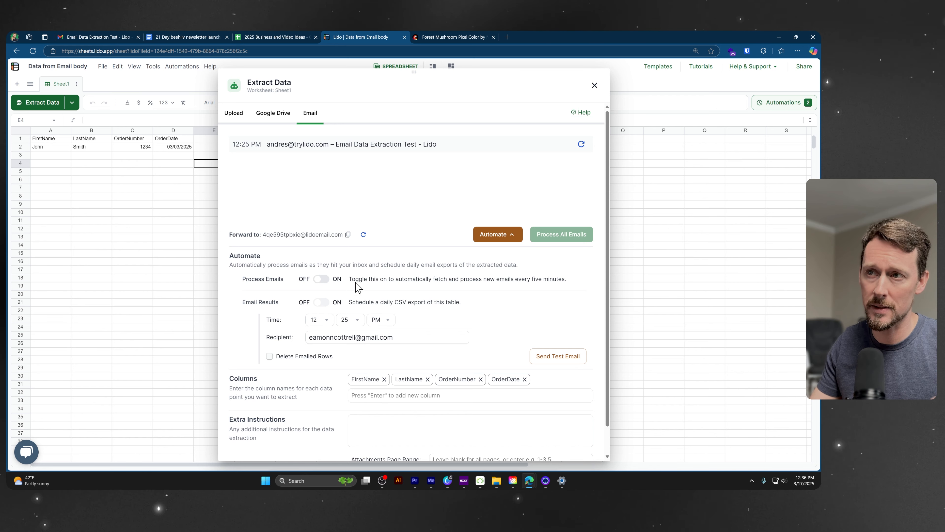
left_click(318, 280)
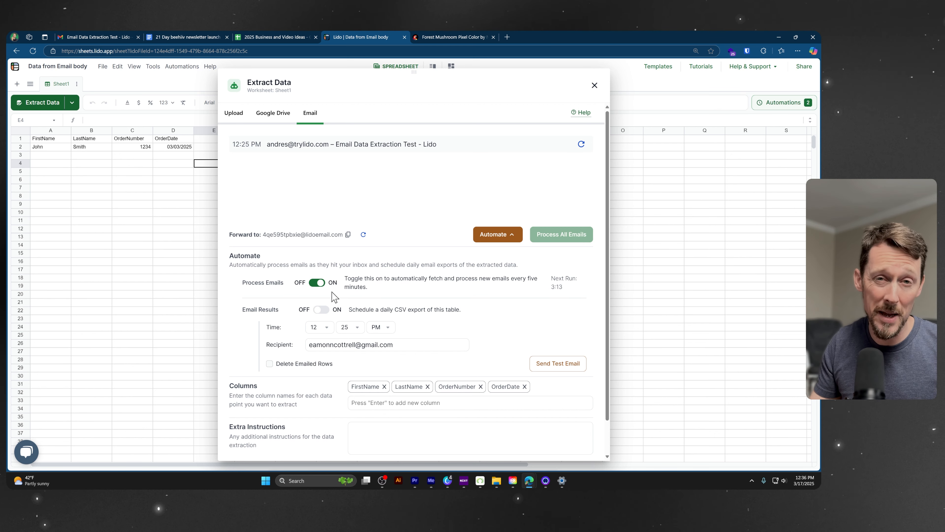
left_click(321, 311)
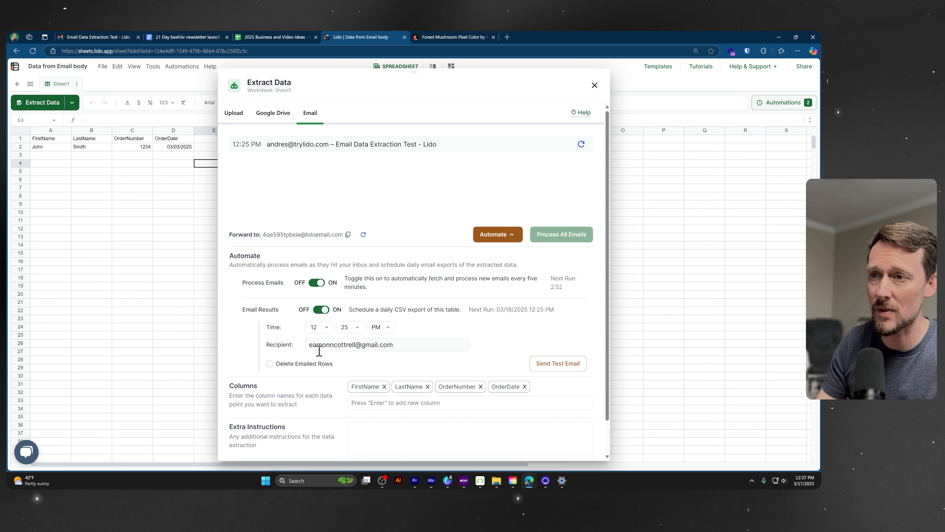
left_click_drag(317, 344, 384, 345)
scroll(370, 378, "down", 1)
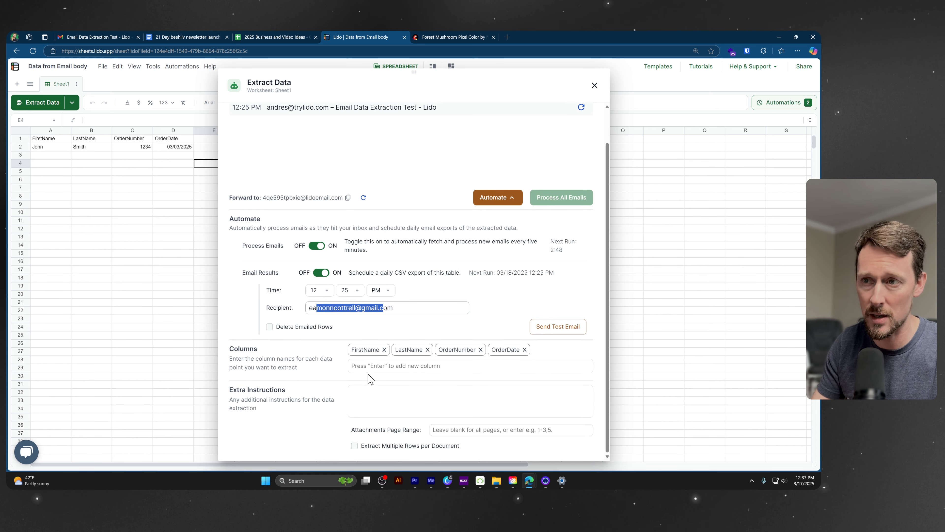
mouse_move(272, 329)
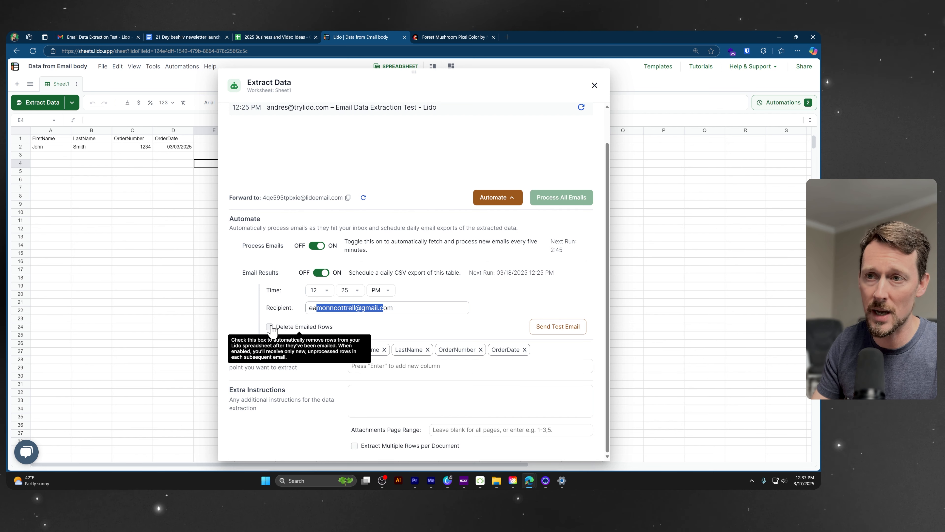